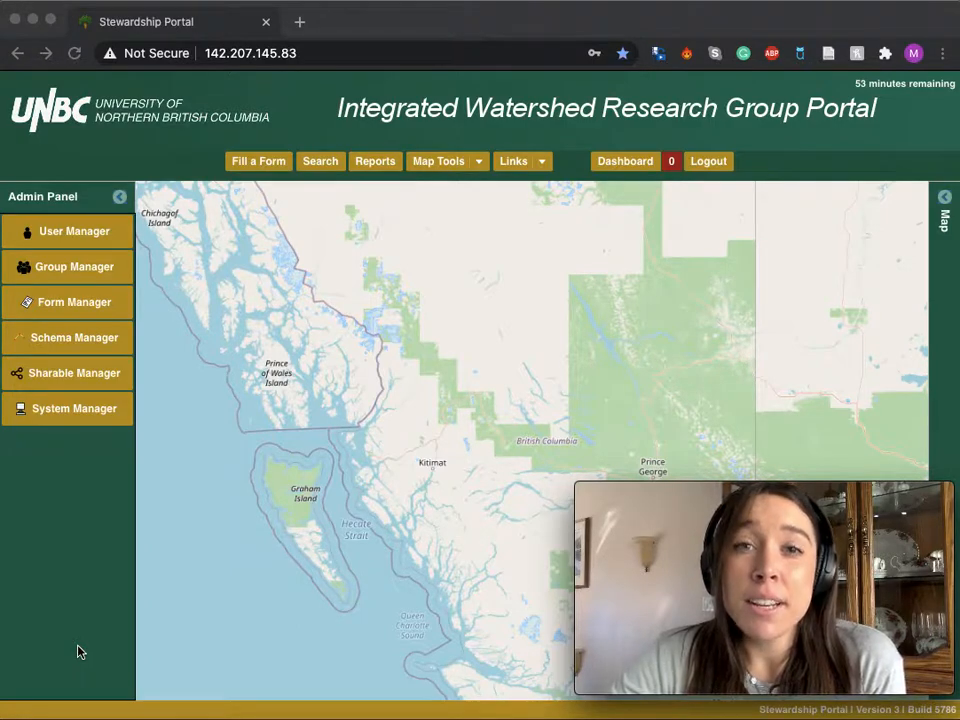
Open the Add a Layer dialog and choose Drawable Layer as the source.
{"action": "left_click", "coordinate": [421, 403]}
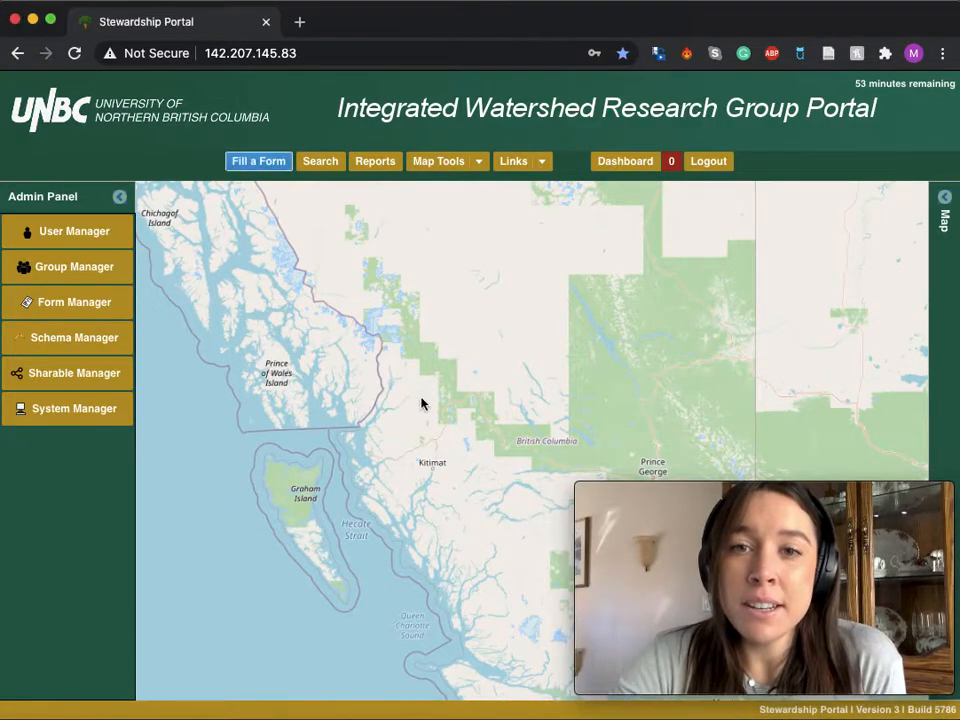
{"action": "left_click", "coordinate": [478, 170]}
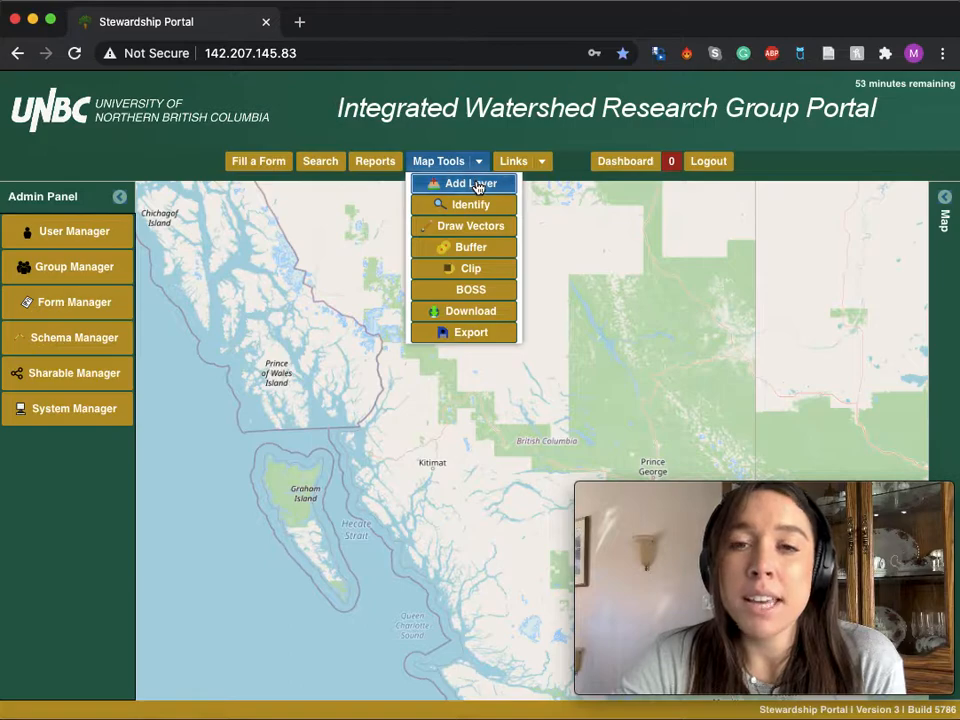
{"action": "left_click", "coordinate": [478, 184]}
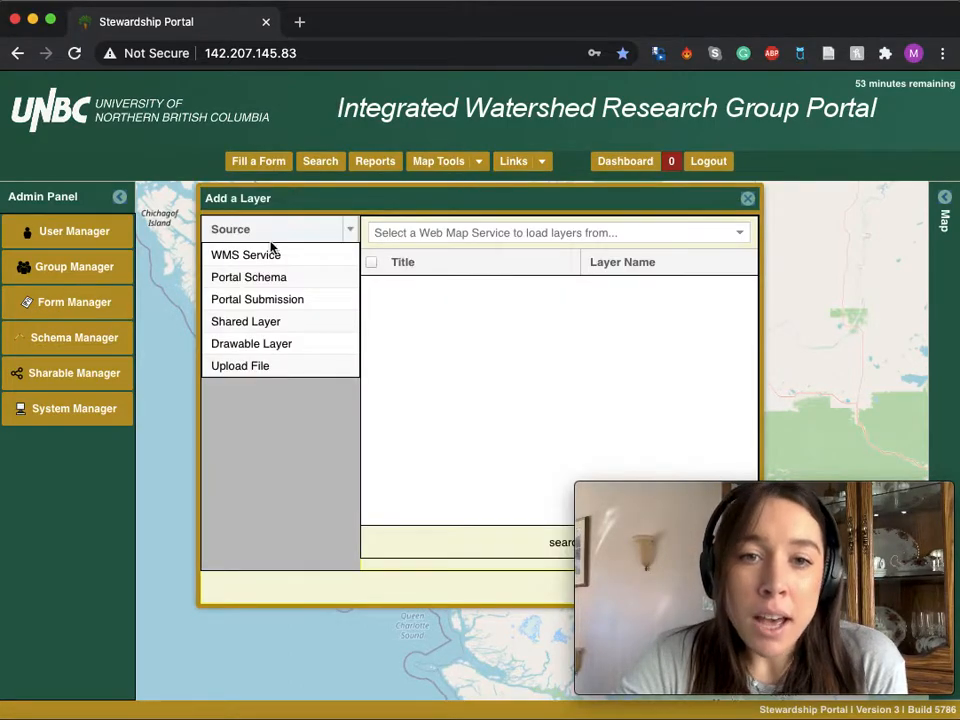
{"action": "left_click", "coordinate": [257, 345]}
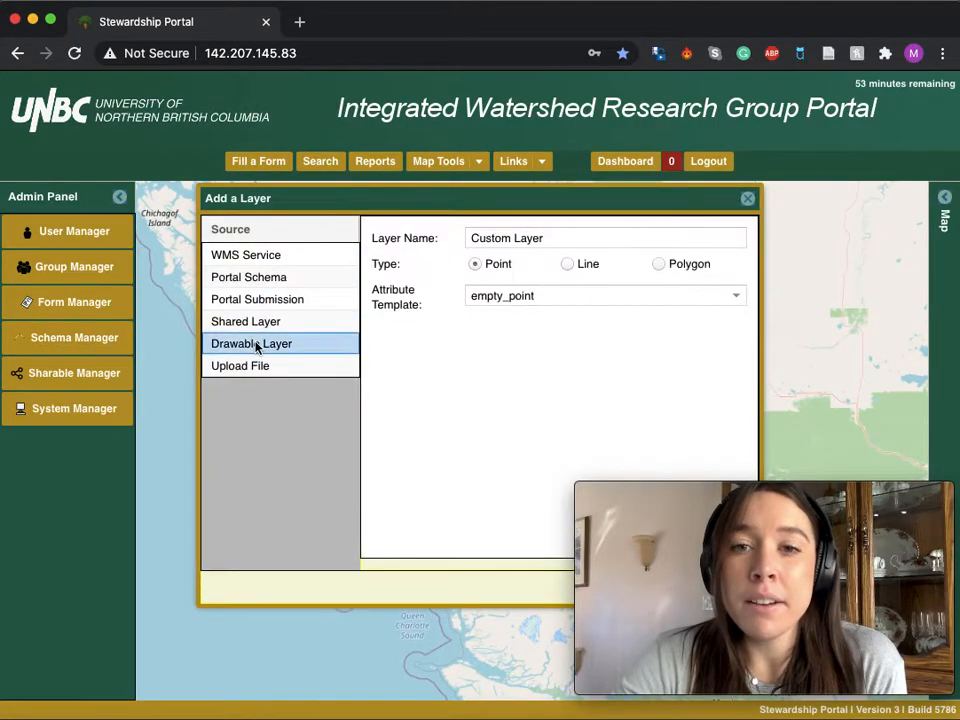
Name the new drawable layer VideoseriesMak.
{"action": "left_click_drag", "start_coordinate": [555, 240], "coordinate": [392, 240]}
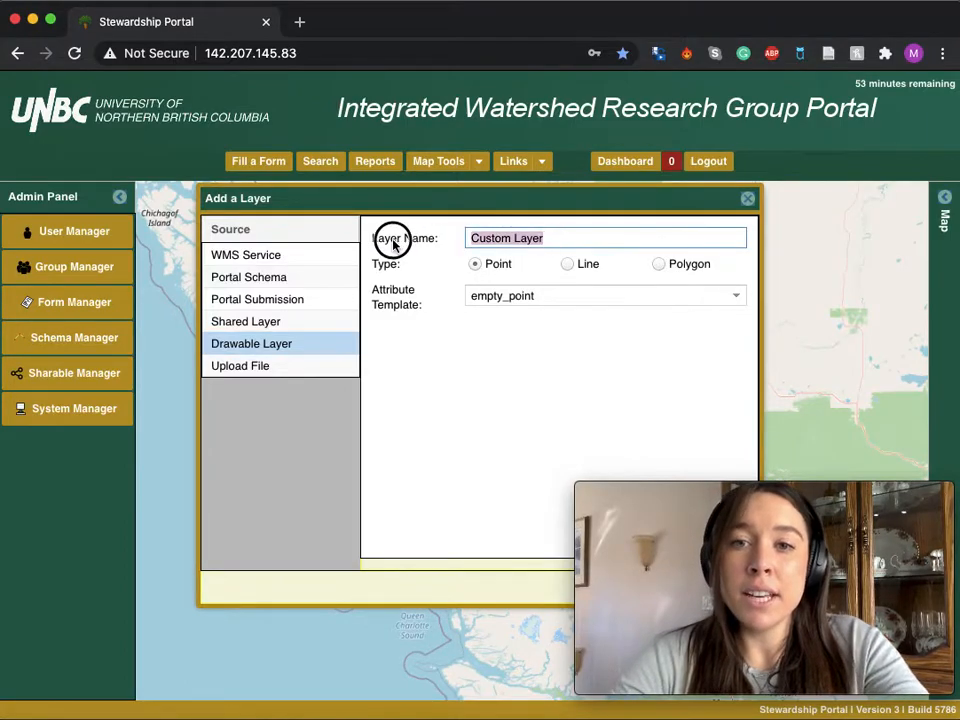
{"action": "type", "text": "Video"}
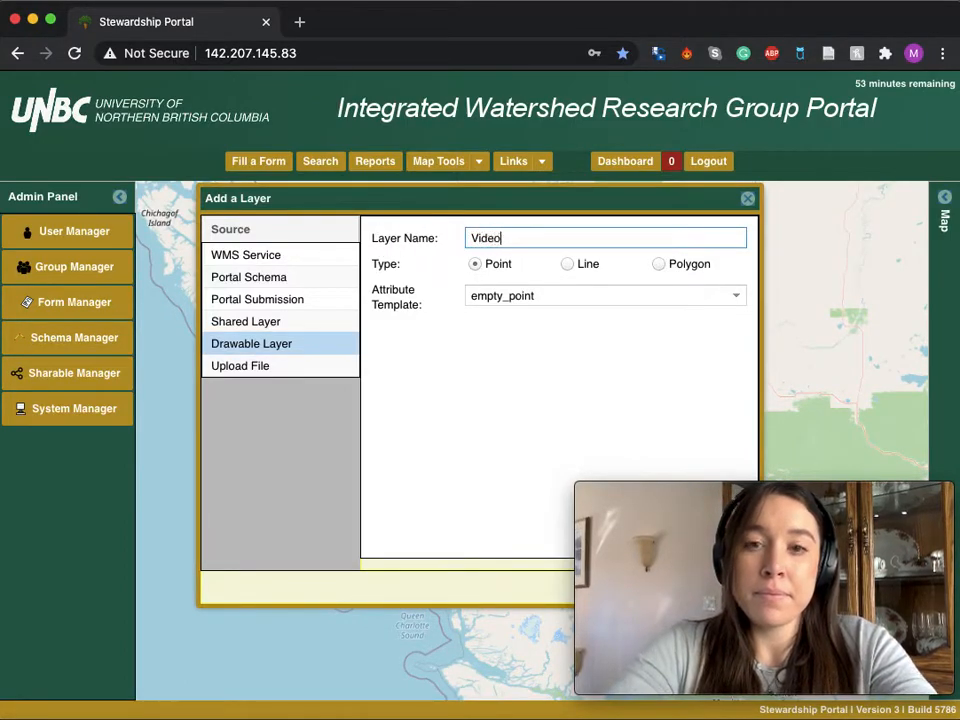
{"action": "type", "text": "seriesMak"}
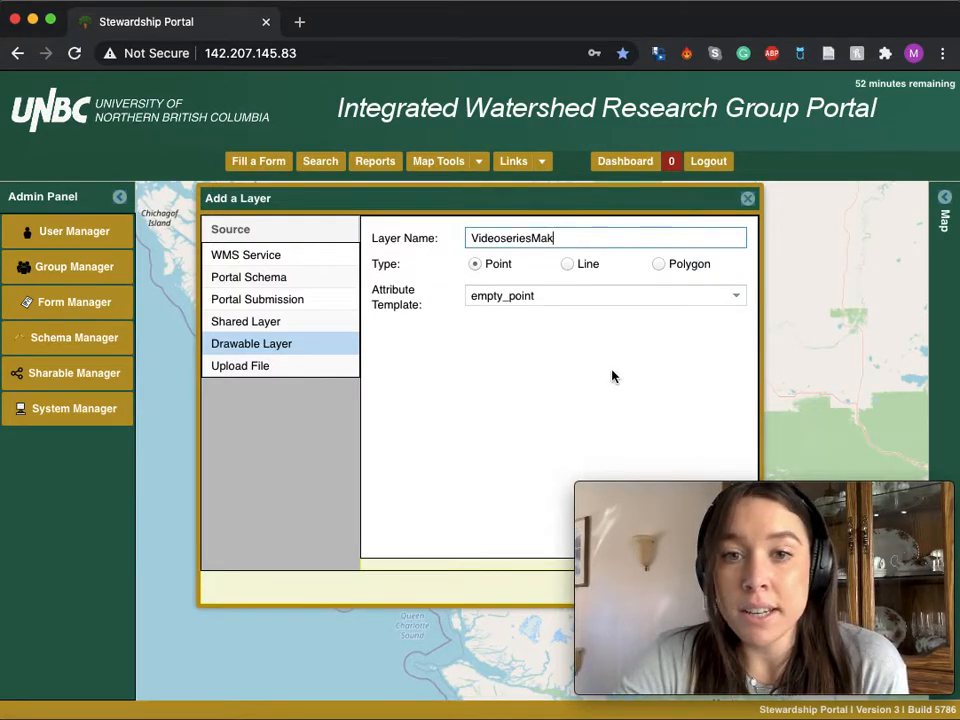
Choose the empty_point attribute template for the point layer and add it to the map.
{"action": "left_click", "coordinate": [580, 296]}
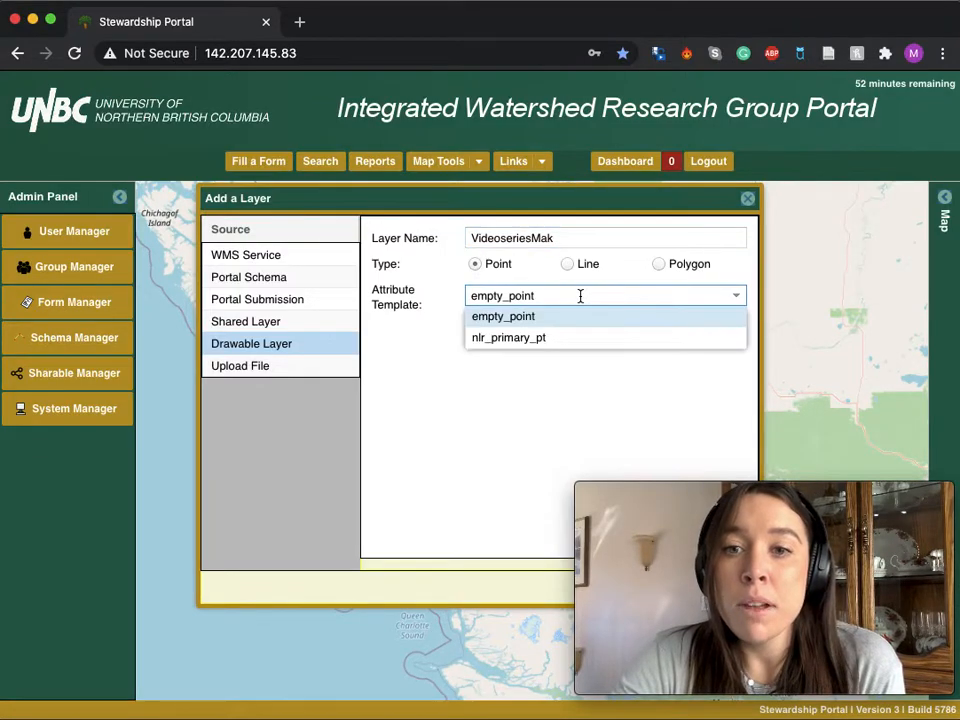
{"action": "left_click", "coordinate": [526, 321]}
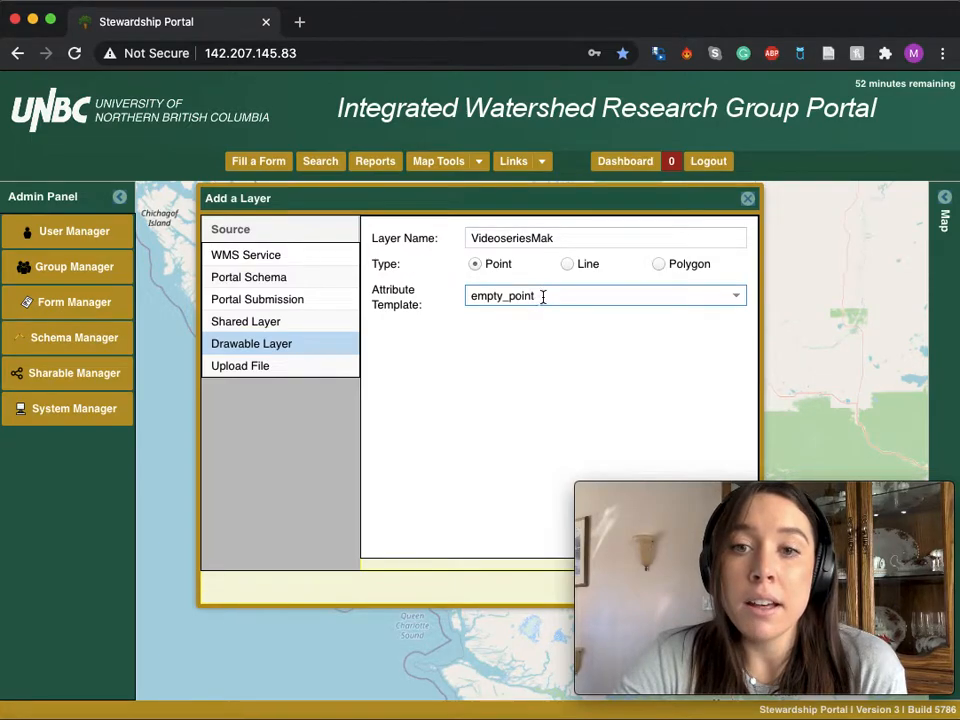
{"action": "left_click", "coordinate": [515, 379]}
{"action": "left_click_drag", "start_coordinate": [499, 206], "coordinate": [351, 180]}
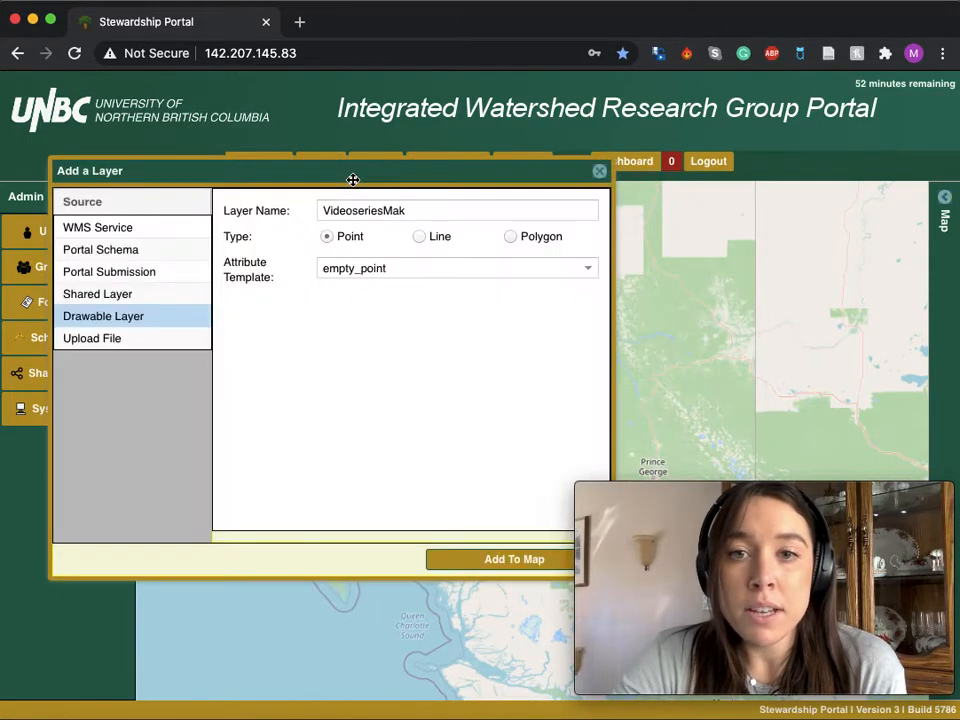
{"action": "left_click", "coordinate": [497, 562]}
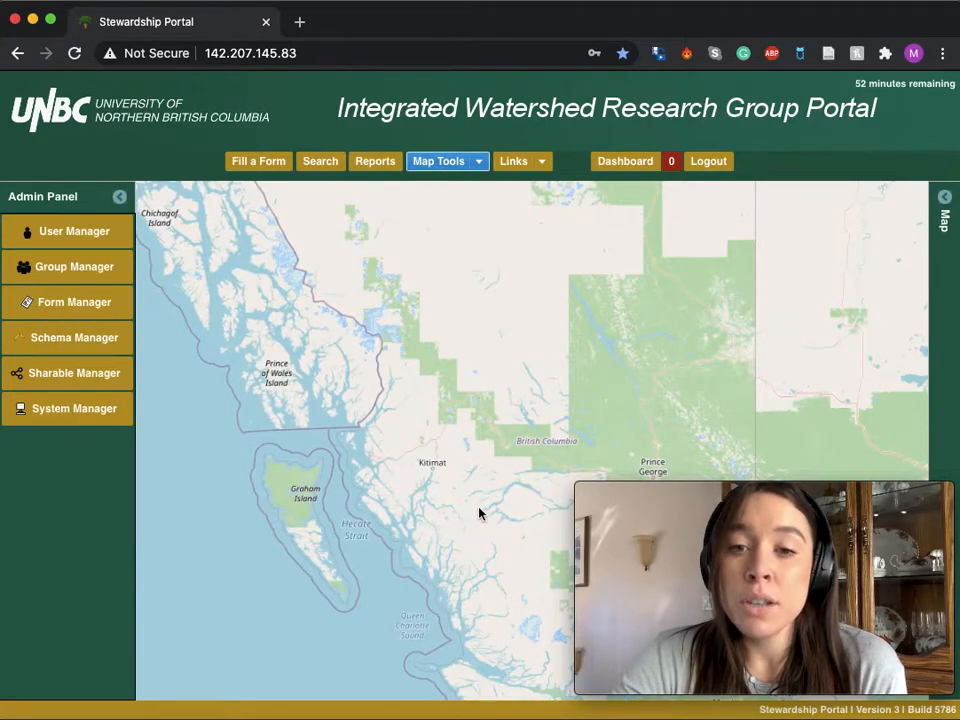
Open the Draw Vectors tool on the lake near Kelowna and start editing the VideoseriesMak layer.
{"action": "left_click_drag", "start_coordinate": [479, 514], "coordinate": [324, 424]}
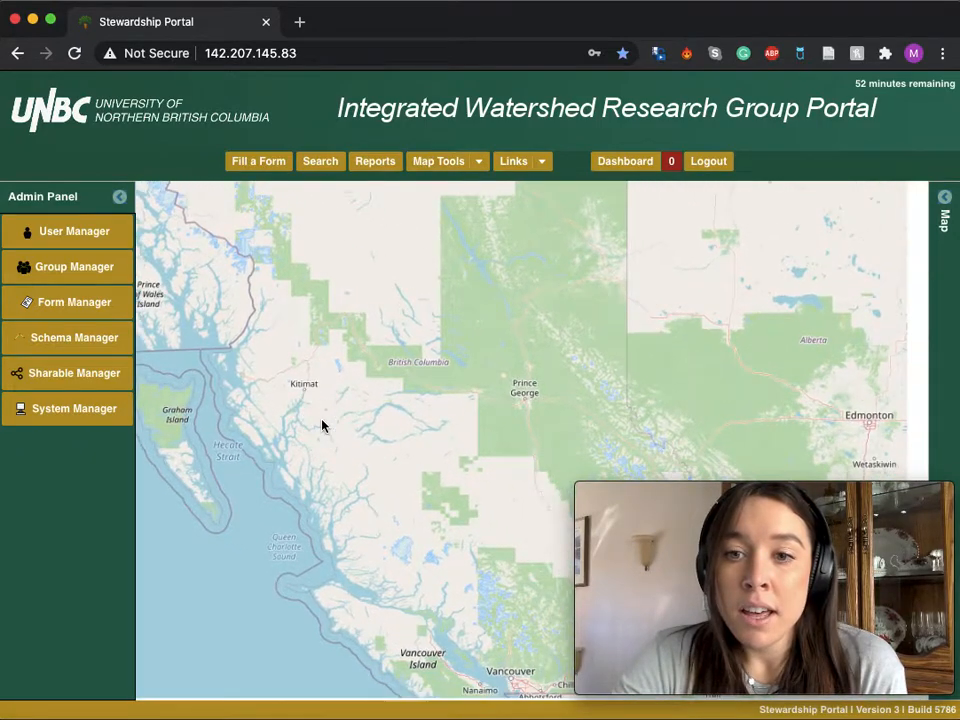
{"action": "left_click_drag", "start_coordinate": [467, 516], "coordinate": [349, 466]}
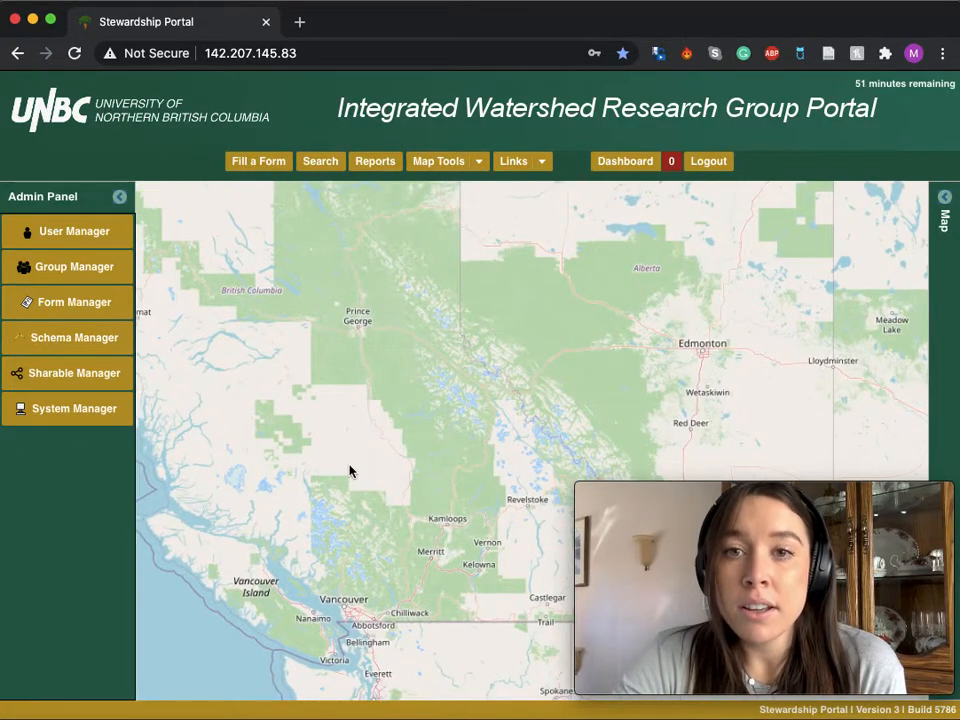
{"action": "left_click_drag", "start_coordinate": [453, 464], "coordinate": [422, 433]}
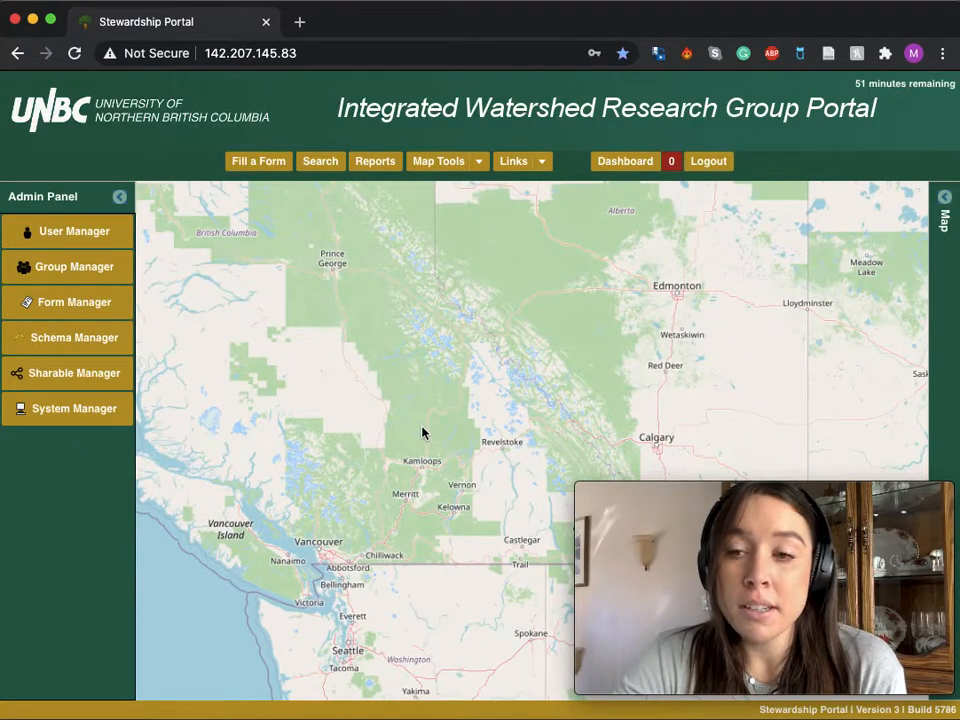
{"action": "scroll", "coordinate": [422, 488], "scroll_direction": "up", "scroll_amount": 1}
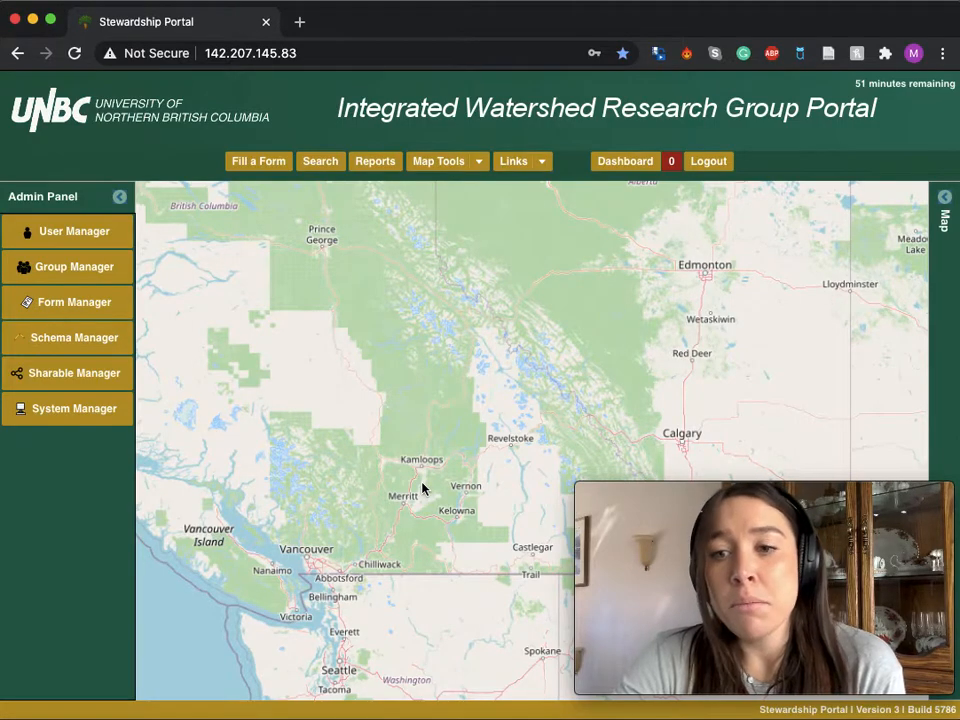
{"action": "left_click_drag", "start_coordinate": [441, 516], "coordinate": [388, 491]}
{"action": "scroll", "coordinate": [375, 469], "scroll_direction": "up", "scroll_amount": 2}
{"action": "left_click", "coordinate": [411, 481]}
{"action": "scroll", "coordinate": [388, 450], "scroll_direction": "up", "scroll_amount": 4}
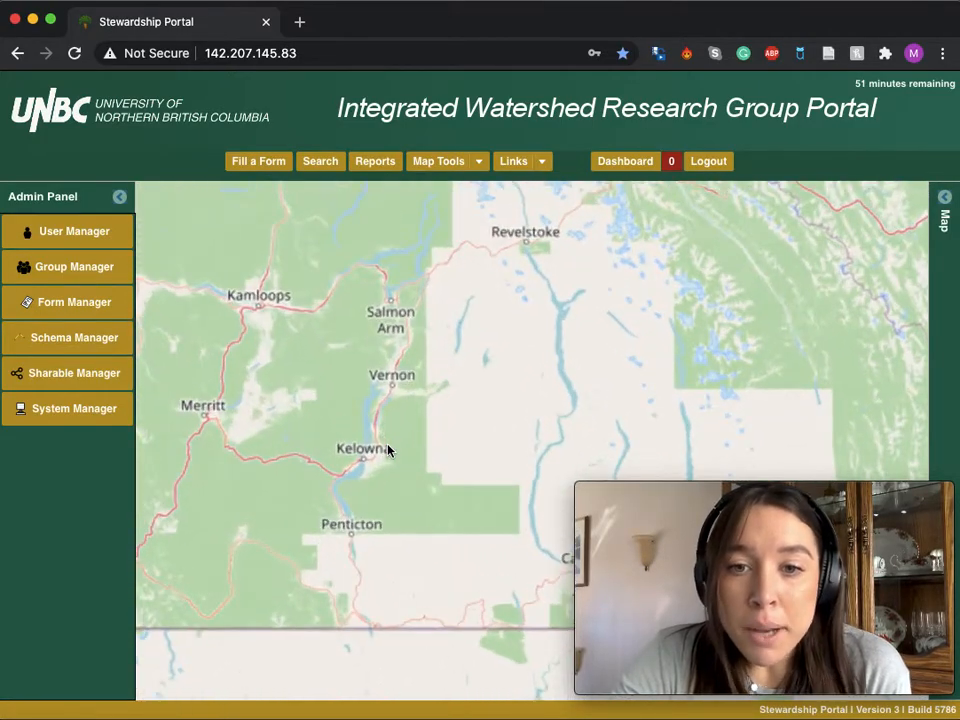
{"action": "scroll", "coordinate": [332, 452], "scroll_direction": "up", "scroll_amount": 2}
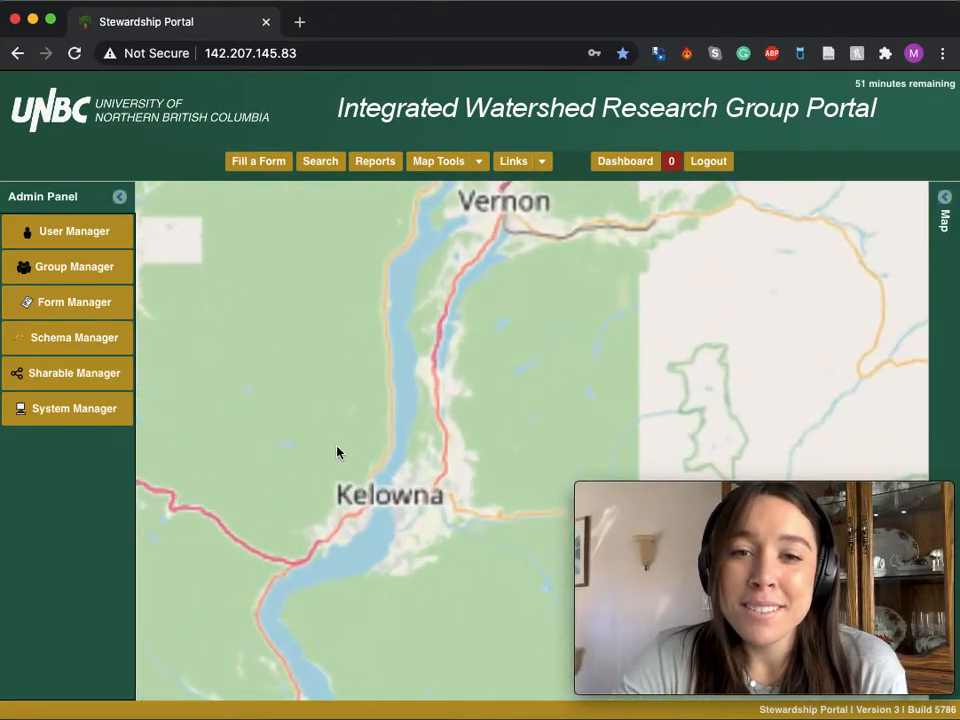
{"action": "scroll", "coordinate": [347, 452], "scroll_direction": "up", "scroll_amount": 1}
{"action": "scroll", "coordinate": [347, 452], "scroll_direction": "up", "scroll_amount": 3}
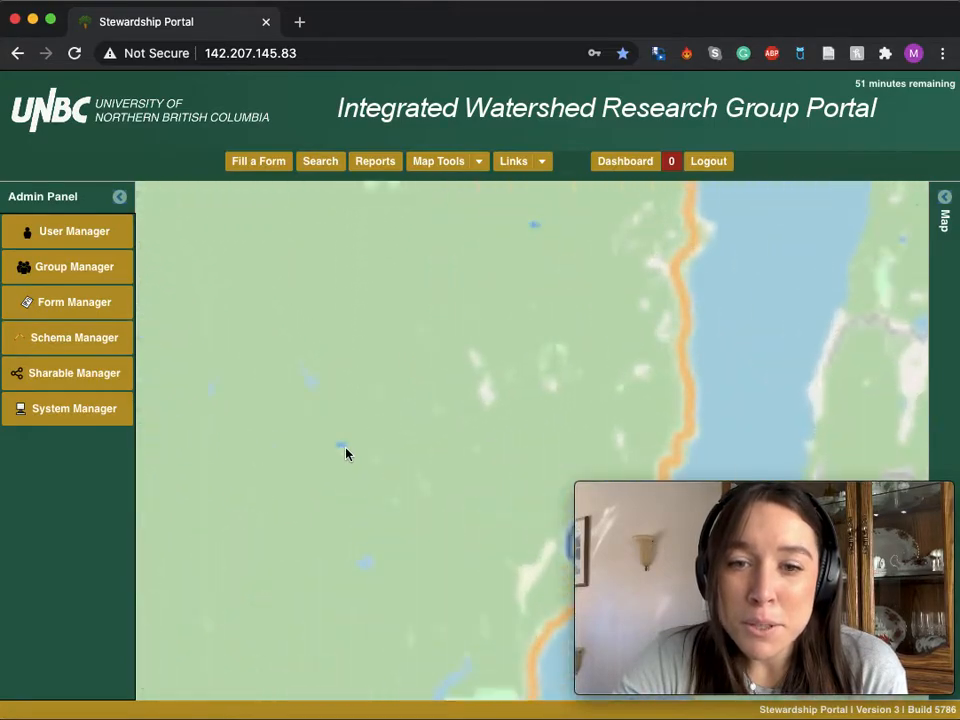
{"action": "left_click", "coordinate": [390, 480]}
{"action": "left_click_drag", "start_coordinate": [390, 480], "coordinate": [366, 430]}
{"action": "left_click_drag", "start_coordinate": [456, 544], "coordinate": [397, 424]}
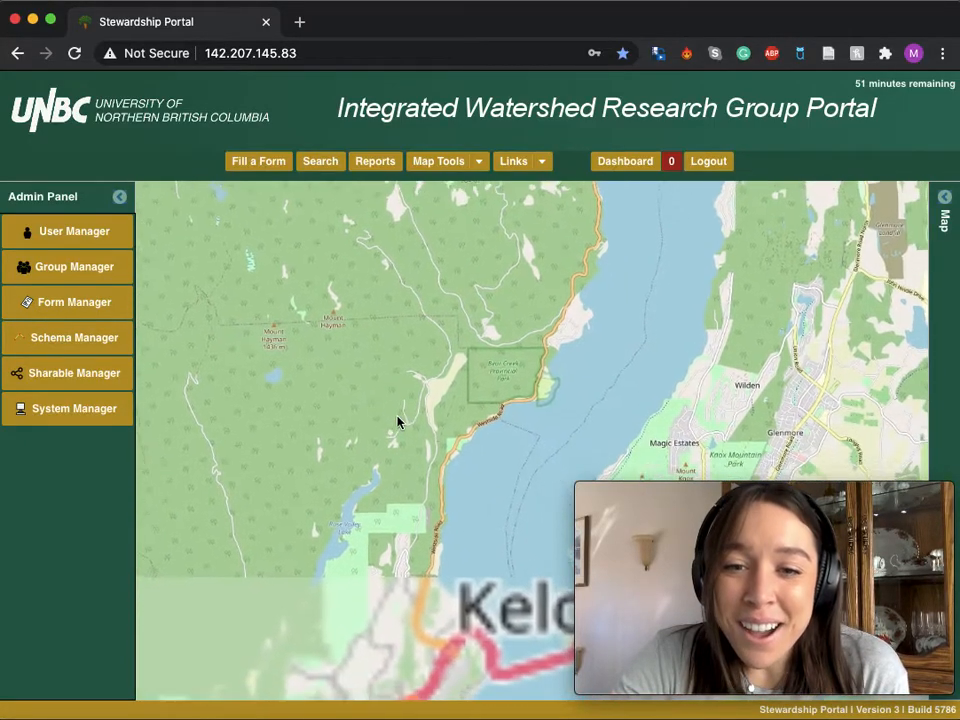
{"action": "scroll", "coordinate": [349, 508], "scroll_direction": "up", "scroll_amount": 2}
{"action": "left_click_drag", "start_coordinate": [291, 480], "coordinate": [278, 515]}
{"action": "scroll", "coordinate": [334, 478], "scroll_direction": "up", "scroll_amount": 3}
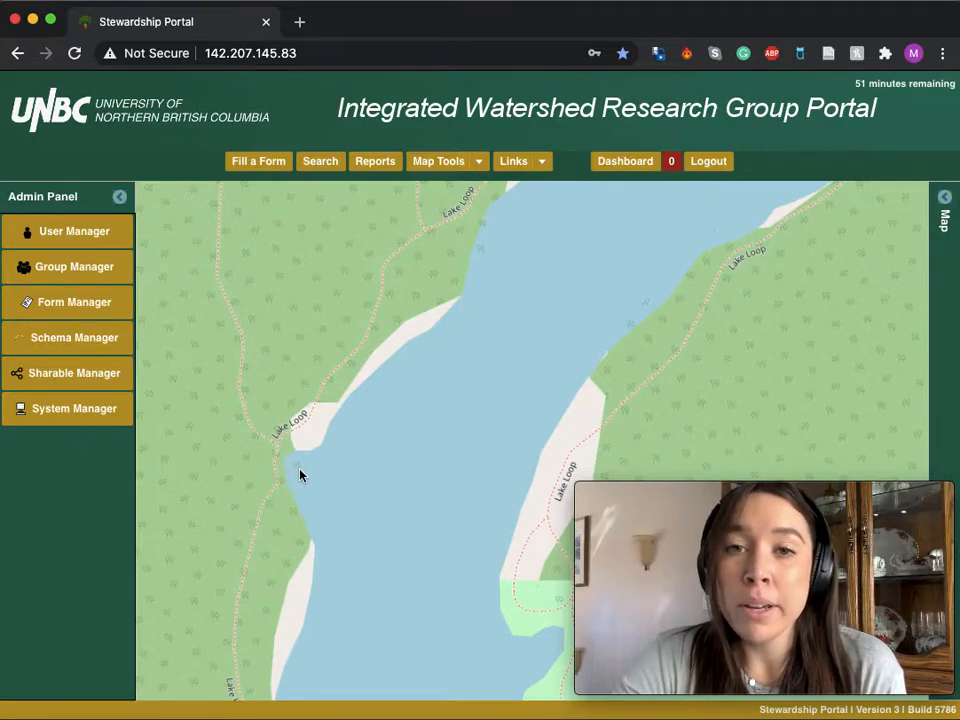
{"action": "left_click", "coordinate": [480, 165]}
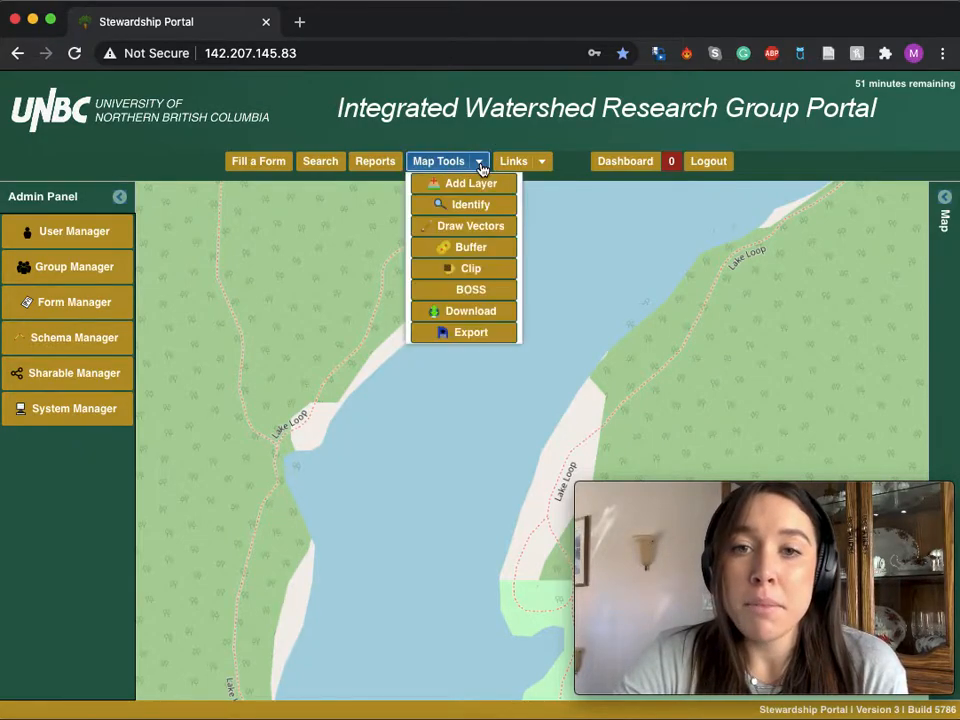
{"action": "left_click", "coordinate": [477, 229]}
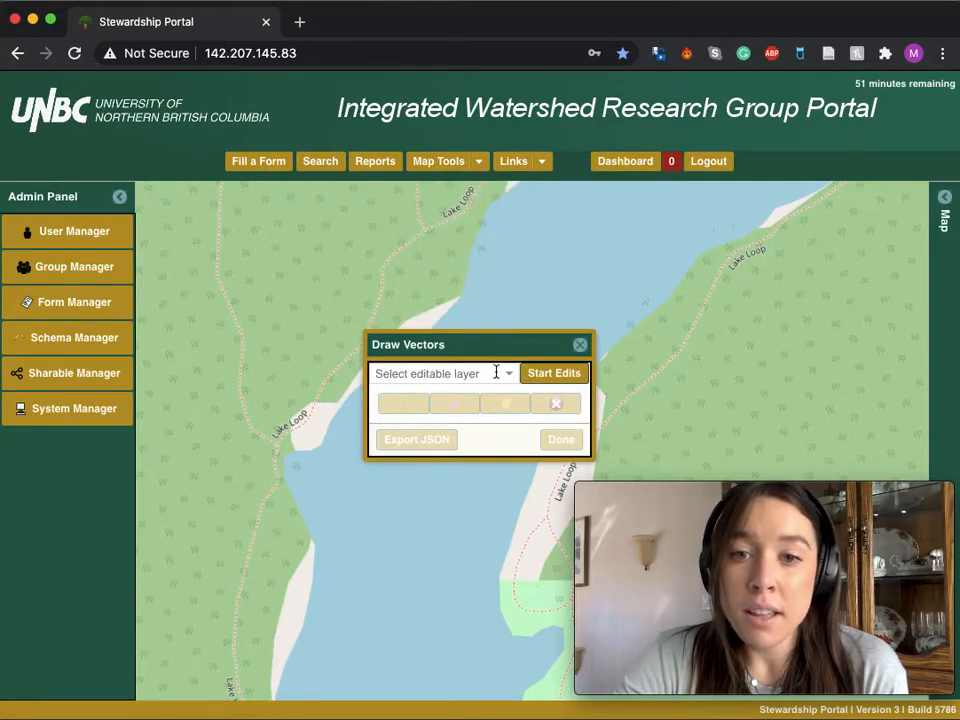
{"action": "left_click", "coordinate": [500, 377]}
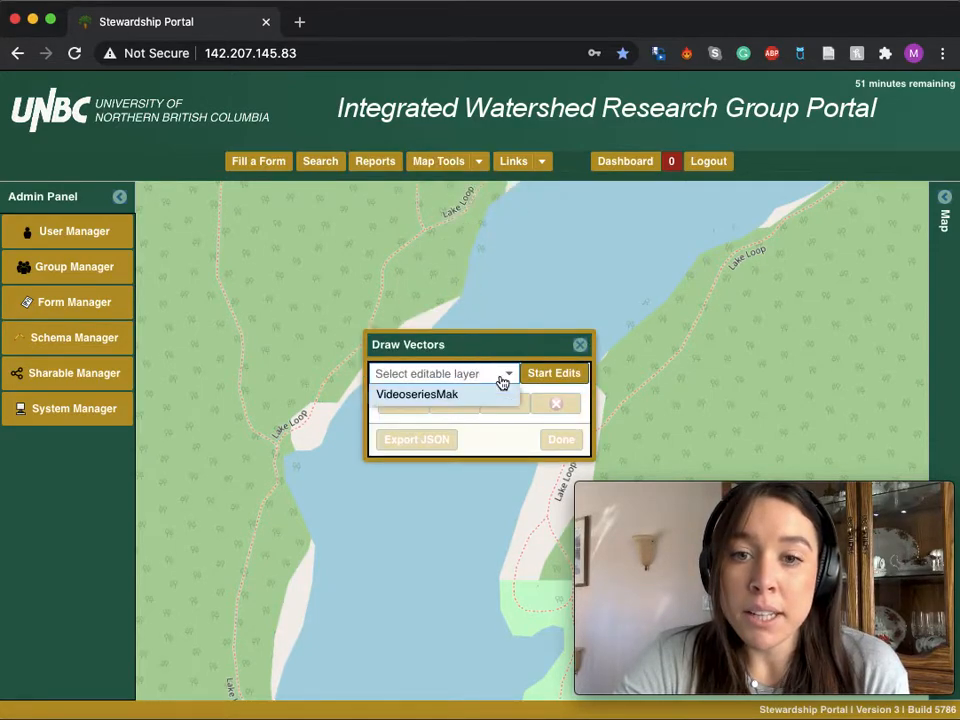
{"action": "left_click", "coordinate": [444, 396]}
{"action": "left_click", "coordinate": [547, 374]}
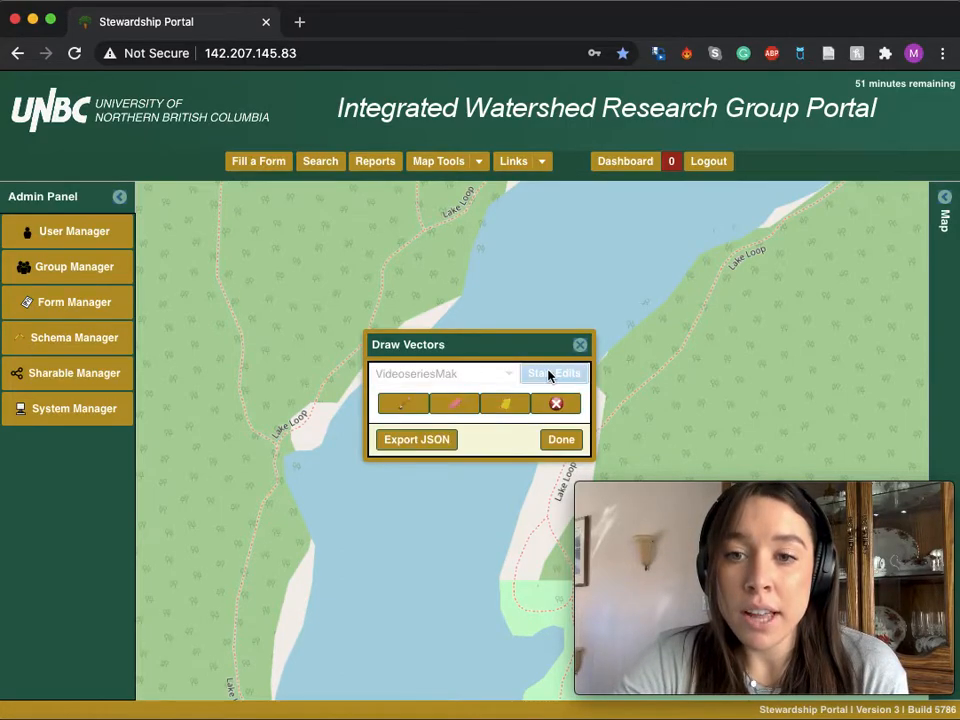
Place a point where the Lake Loop trail meets the lake's west shore, then finish editing and close the tool.
{"action": "left_click", "coordinate": [405, 405]}
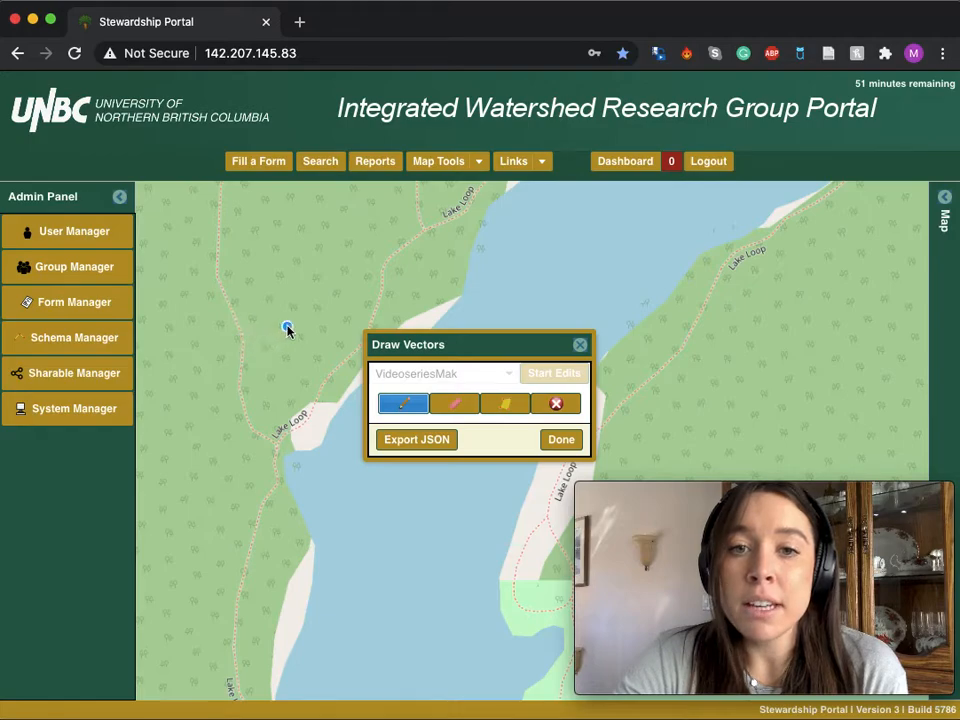
{"action": "left_click", "coordinate": [277, 449]}
{"action": "left_click", "coordinate": [440, 406]}
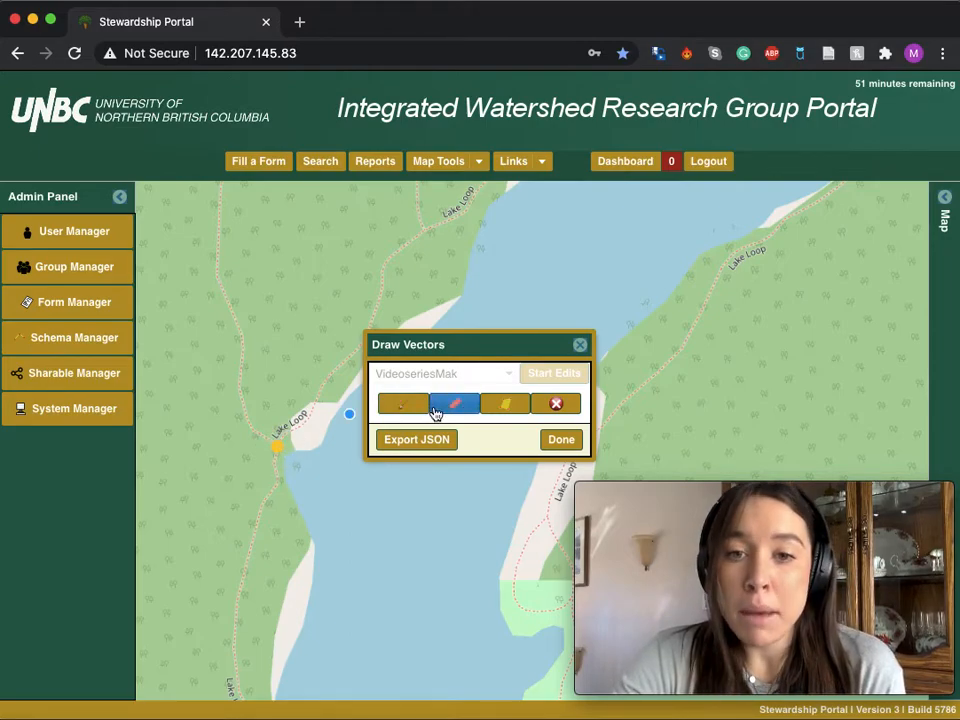
{"action": "left_click", "coordinate": [507, 406]}
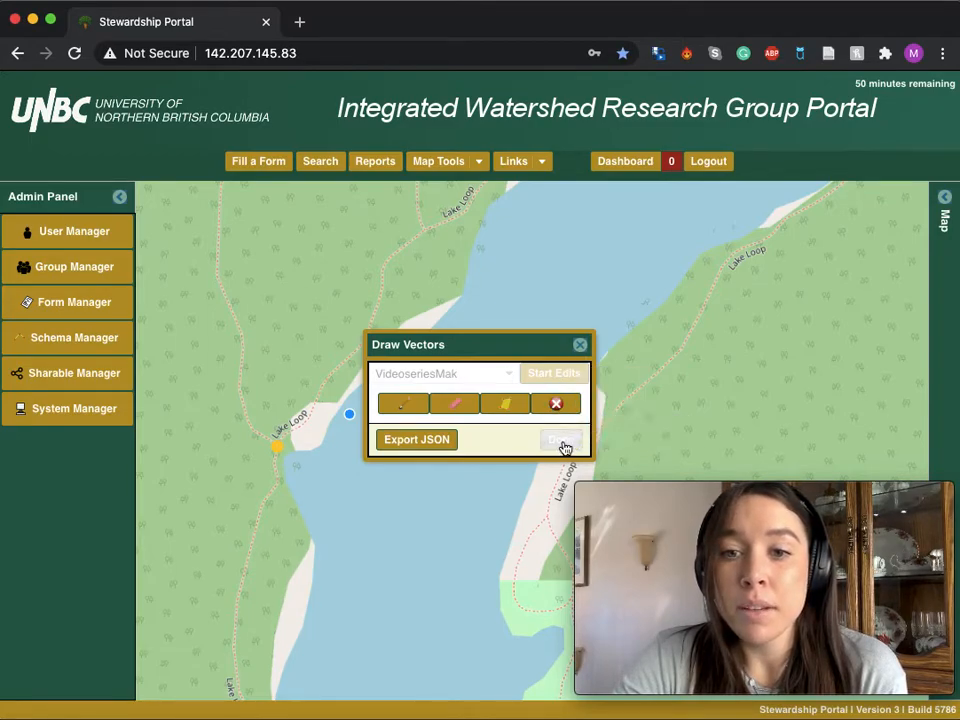
{"action": "left_click", "coordinate": [562, 442]}
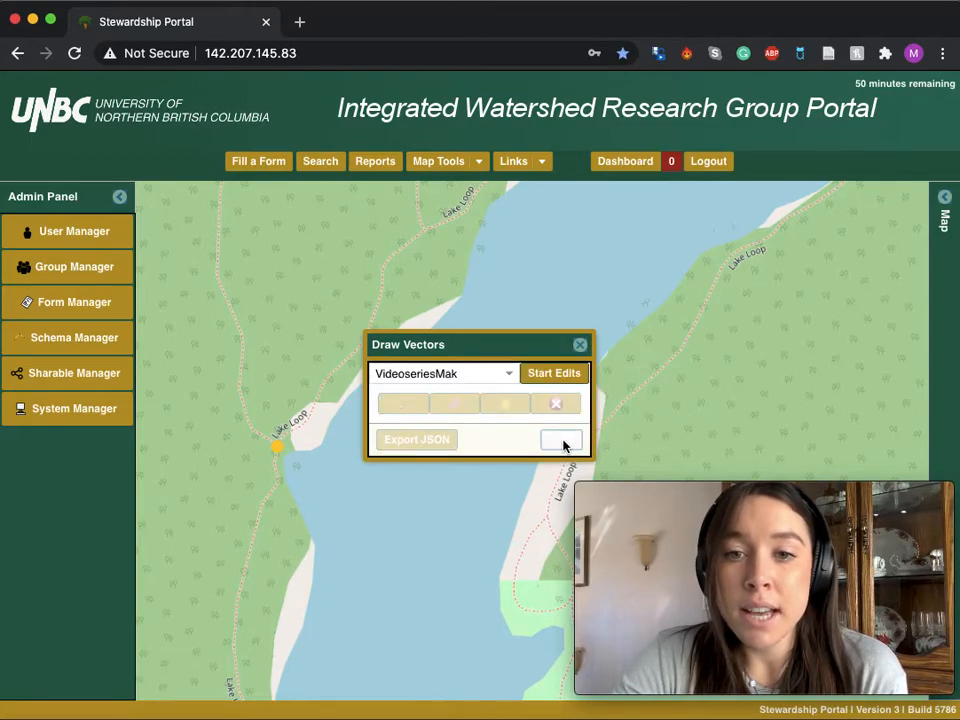
{"action": "left_click", "coordinate": [580, 344]}
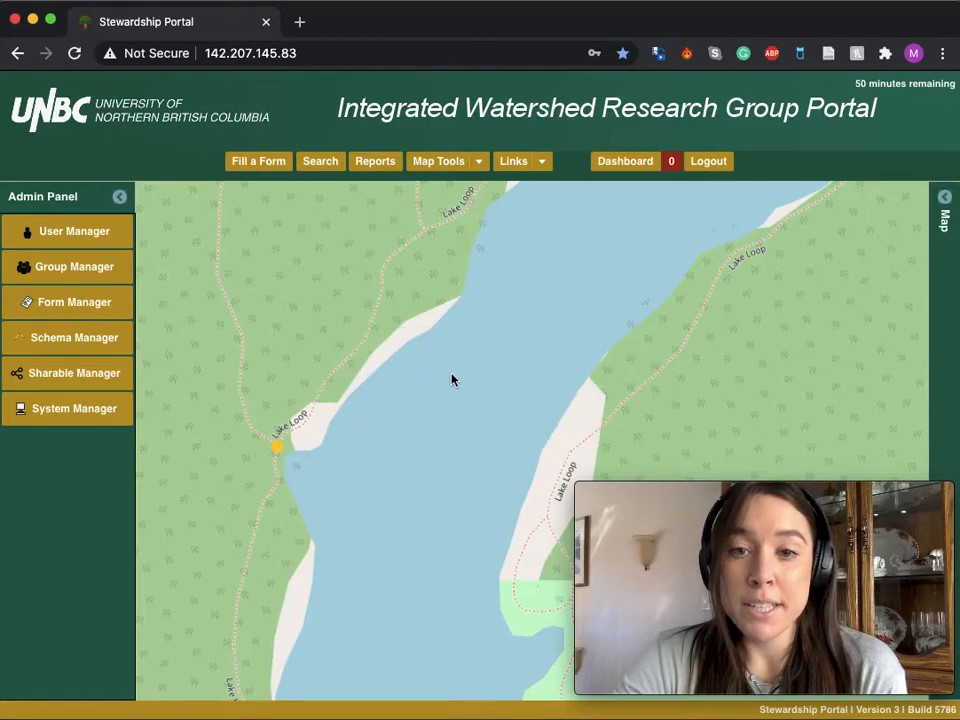
Download the VideoseriesMak layer as an ESRI Shapefile.
{"action": "left_click", "coordinate": [479, 165]}
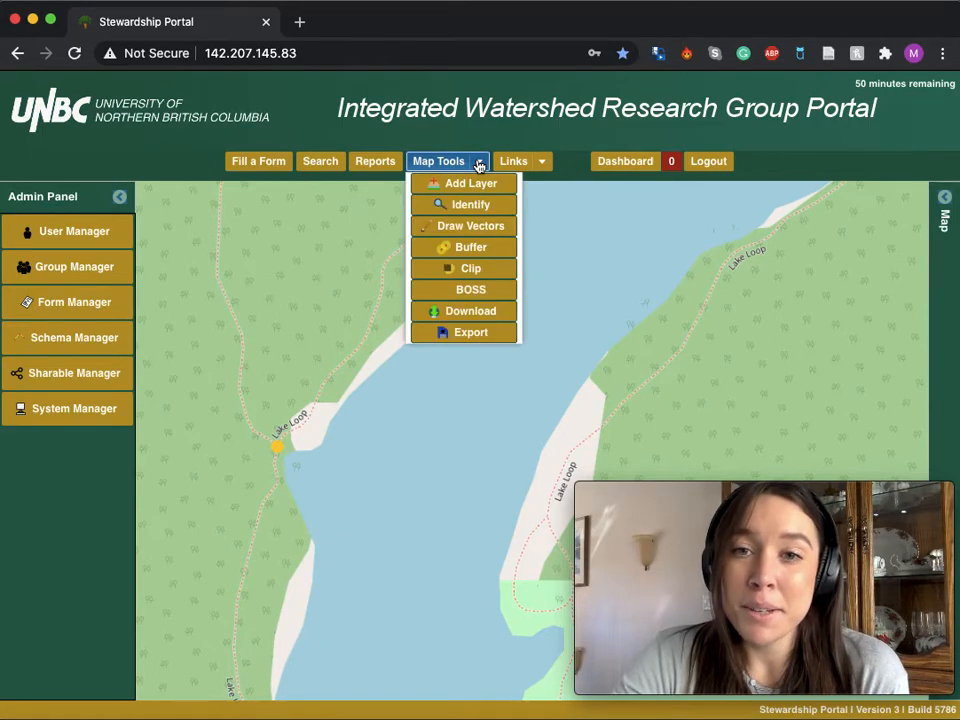
{"action": "left_click", "coordinate": [466, 312]}
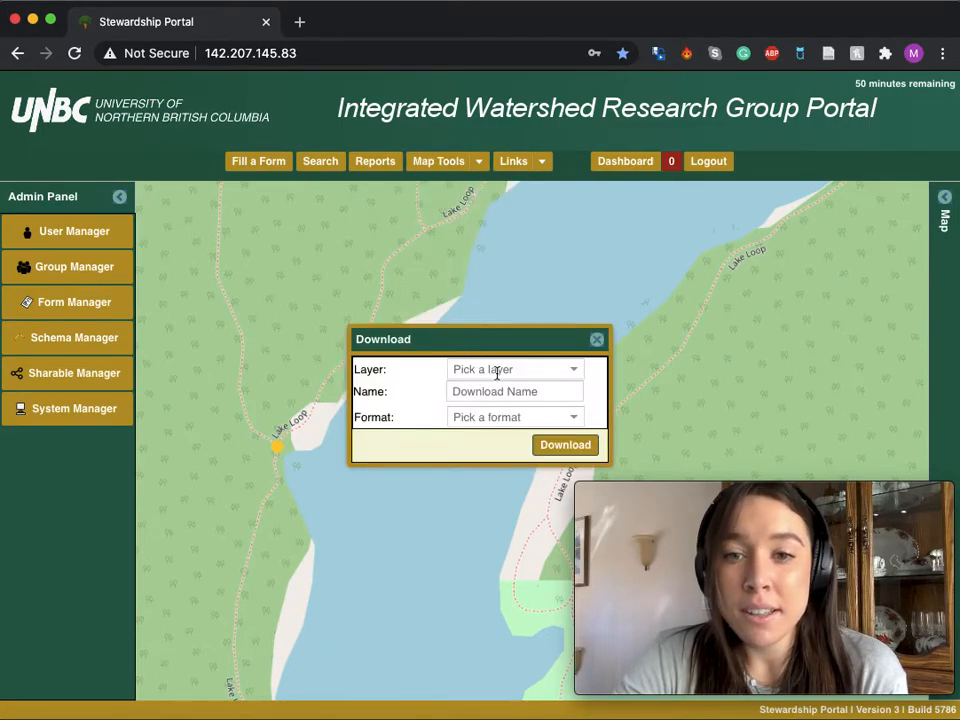
{"action": "left_click", "coordinate": [539, 369]}
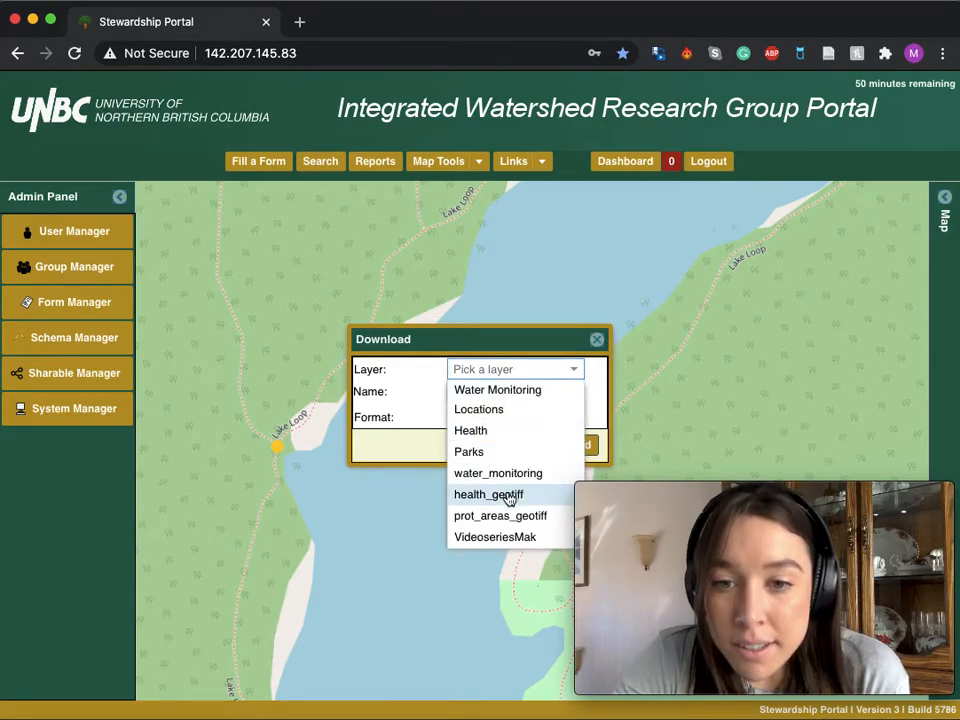
{"action": "left_click", "coordinate": [502, 538]}
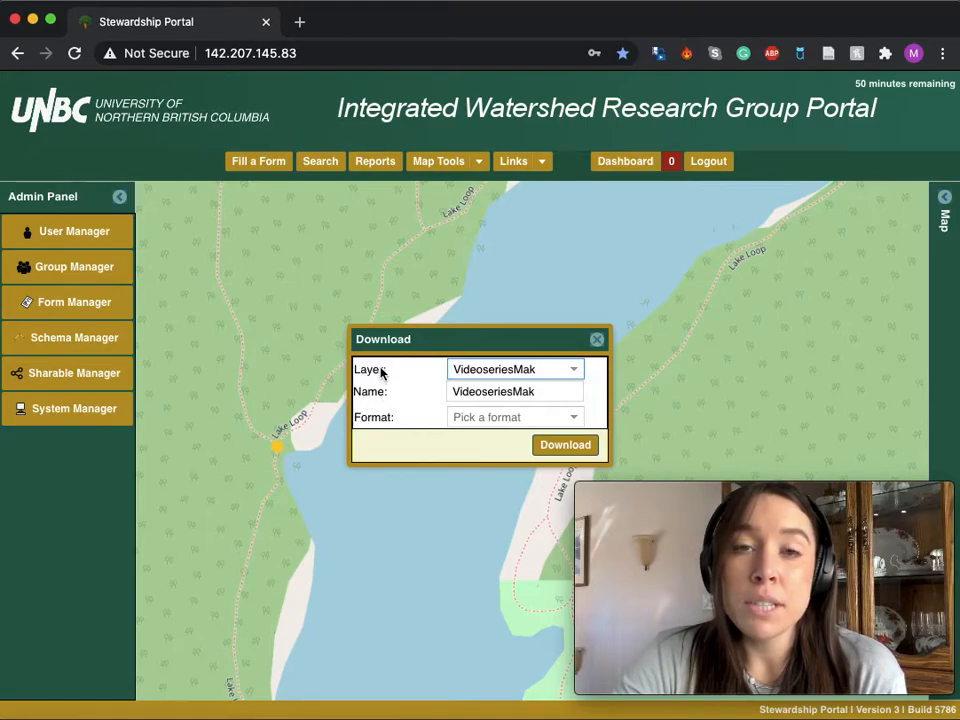
{"action": "left_click", "coordinate": [544, 417]}
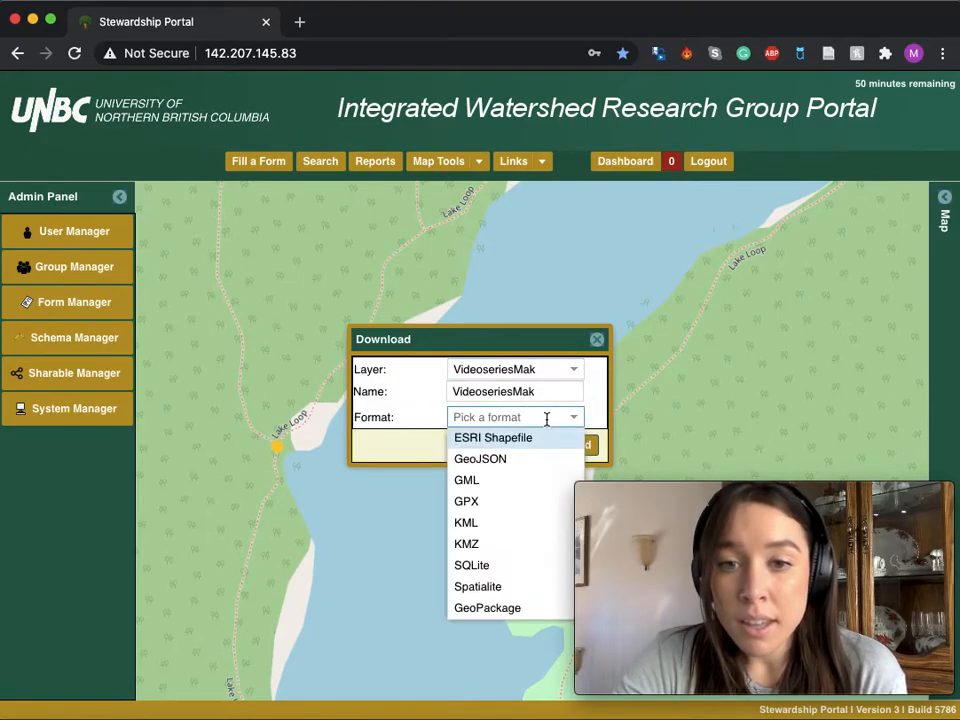
{"action": "left_click", "coordinate": [503, 440]}
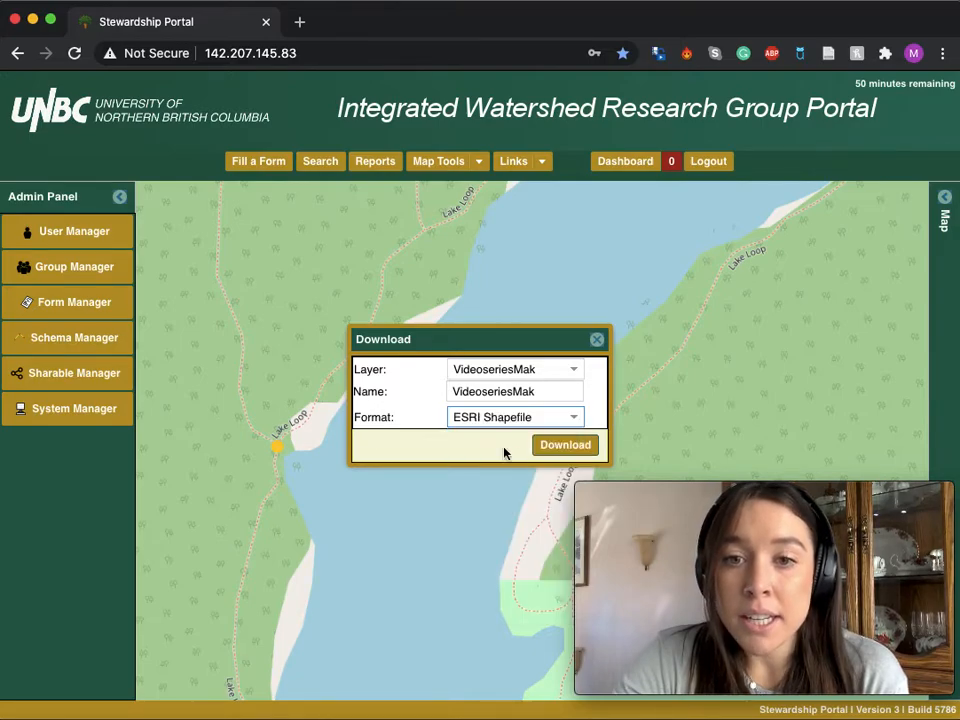
{"action": "left_click", "coordinate": [552, 447]}
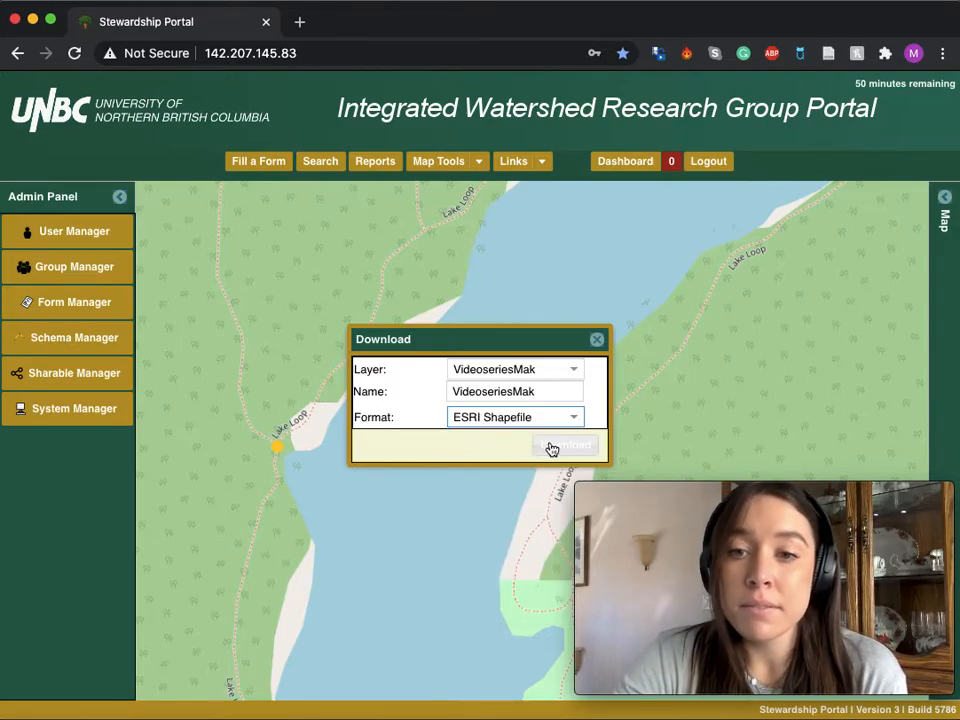